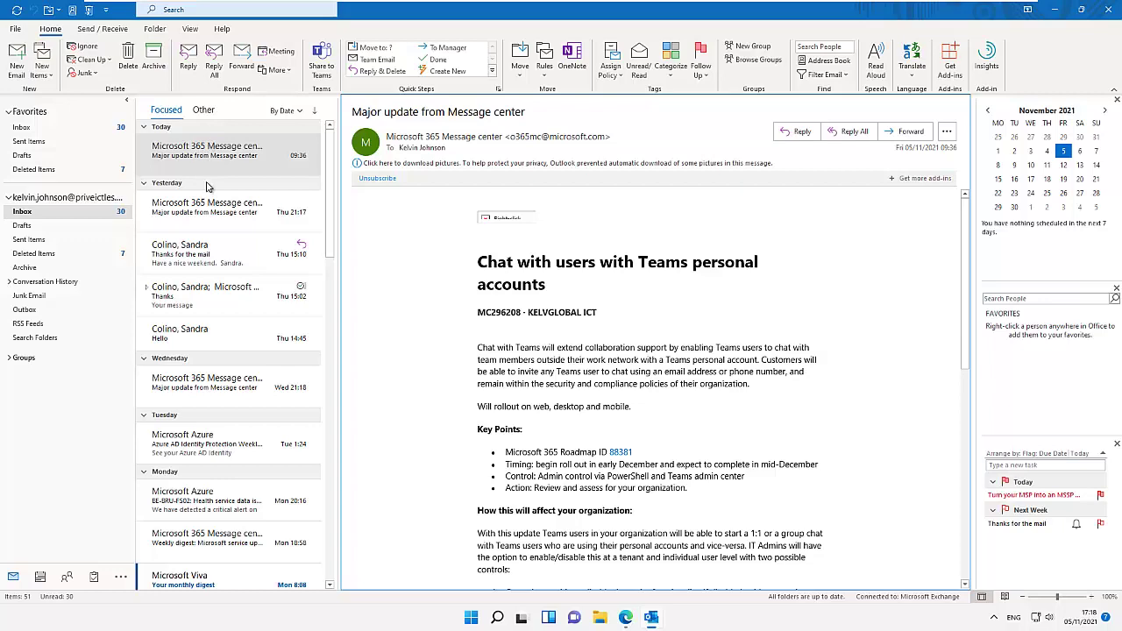
Browse the inbox messages, ending on Thursday's Message center update
left_click(208, 211)
left_click(208, 255)
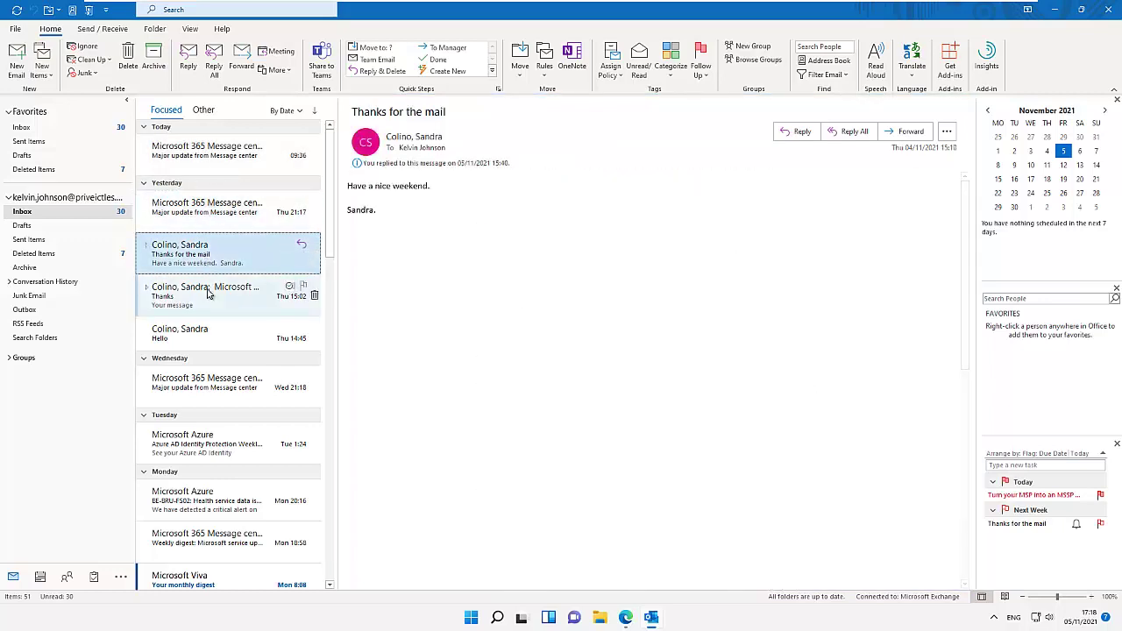
left_click(208, 295)
left_click(225, 215)
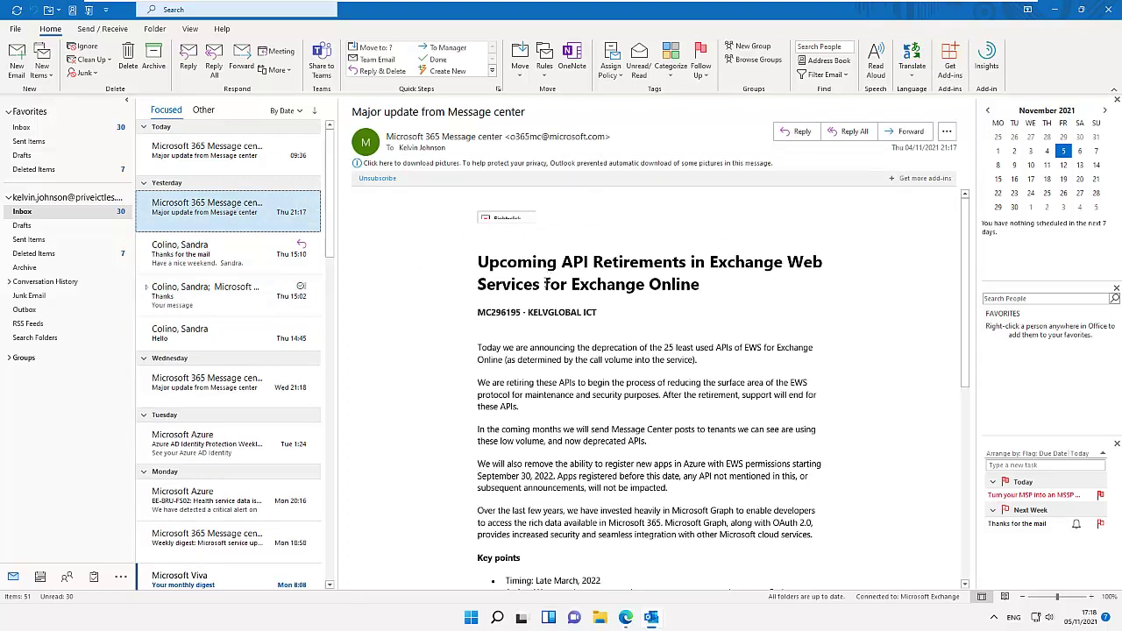
Zoom the reading text to 150% and back to 100%, then widen the message list beside the Teams update
left_click(1093, 602)
left_click(1092, 601)
left_click(1092, 602)
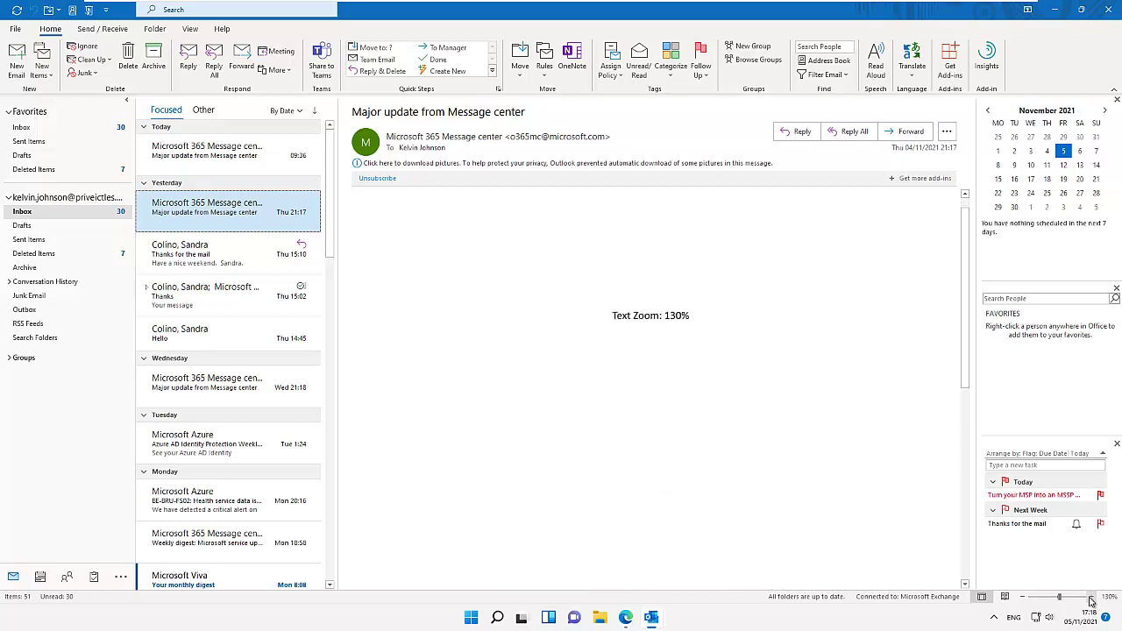
left_click(1092, 601)
left_click(1091, 602)
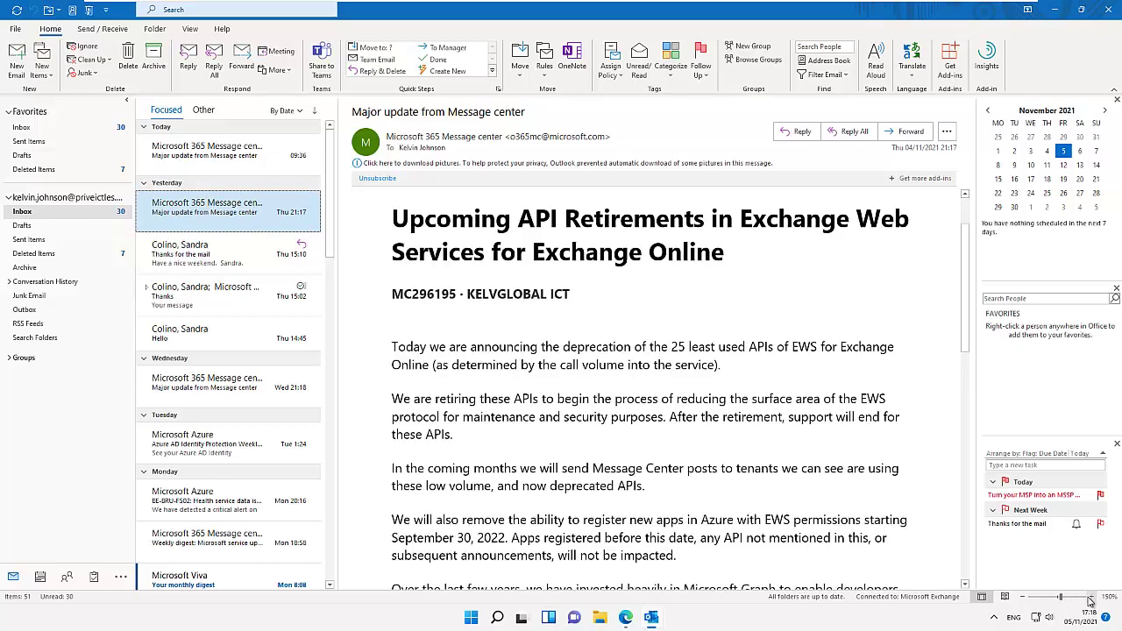
left_click_drag(1062, 601, 1060, 601)
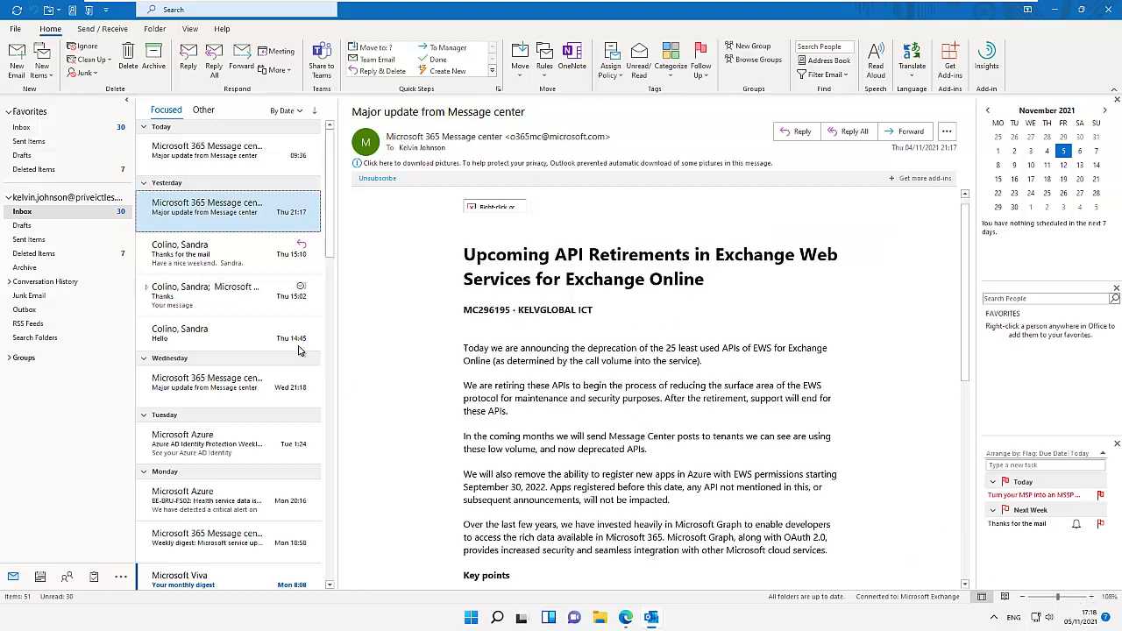
left_click(1022, 597)
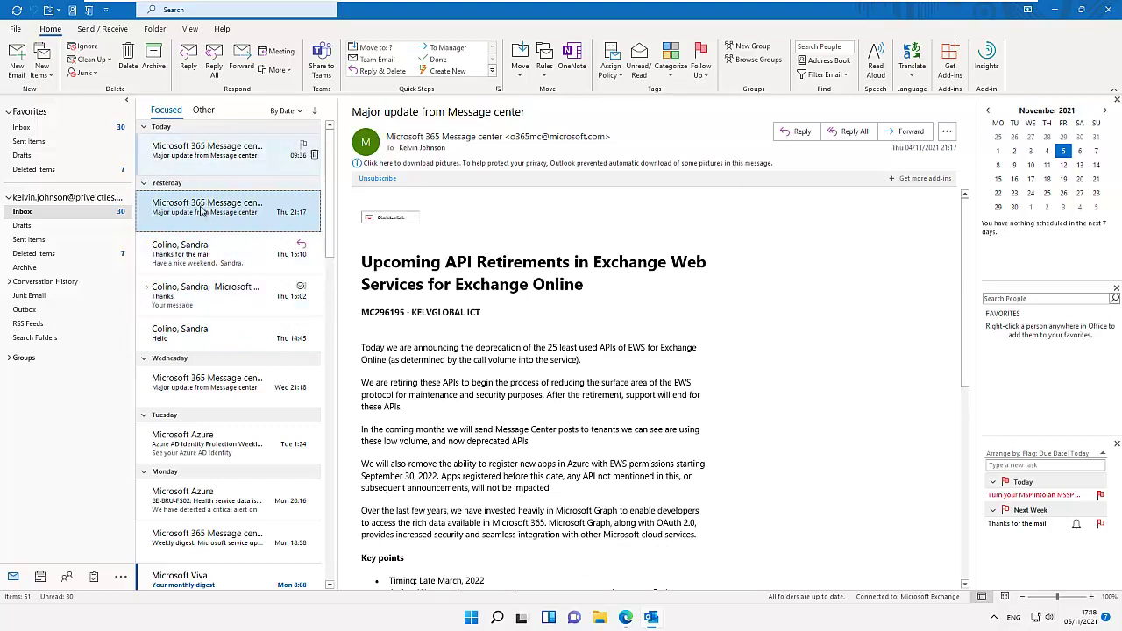
left_click(209, 157)
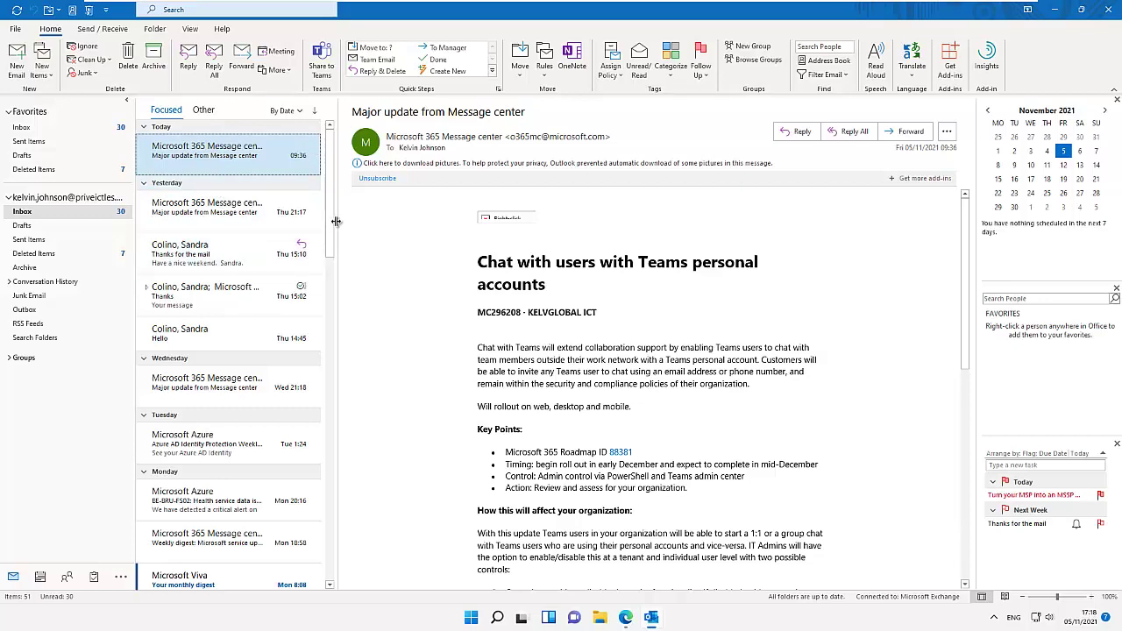
left_click_drag(337, 225, 451, 223)
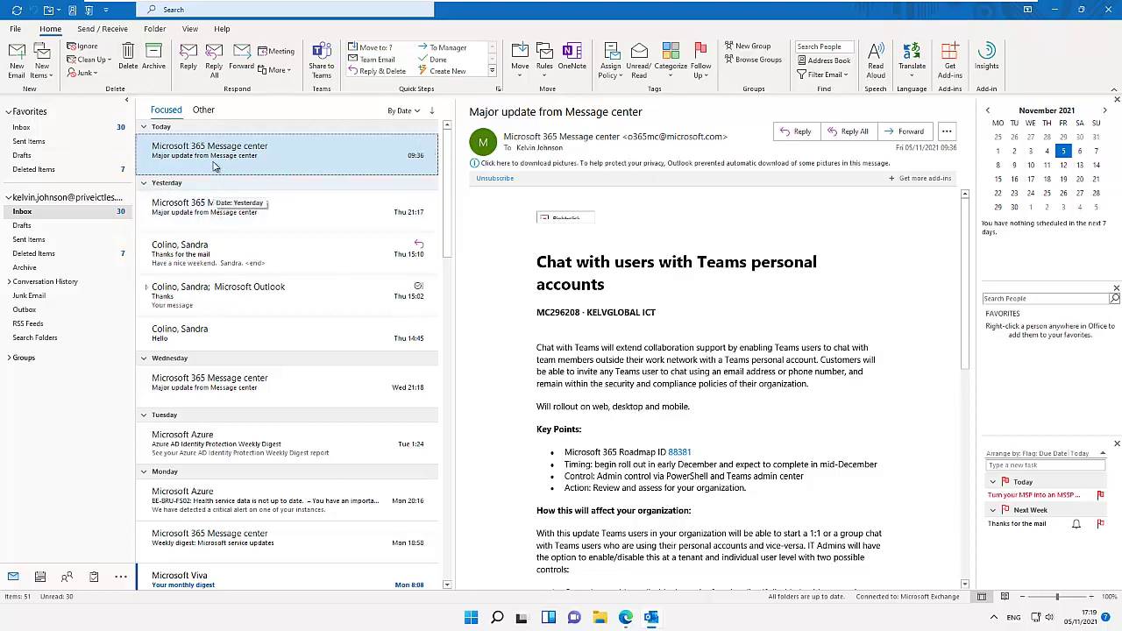
Open the Advanced View Settings dialog for the Compact inbox view from View Settings
left_click(190, 29)
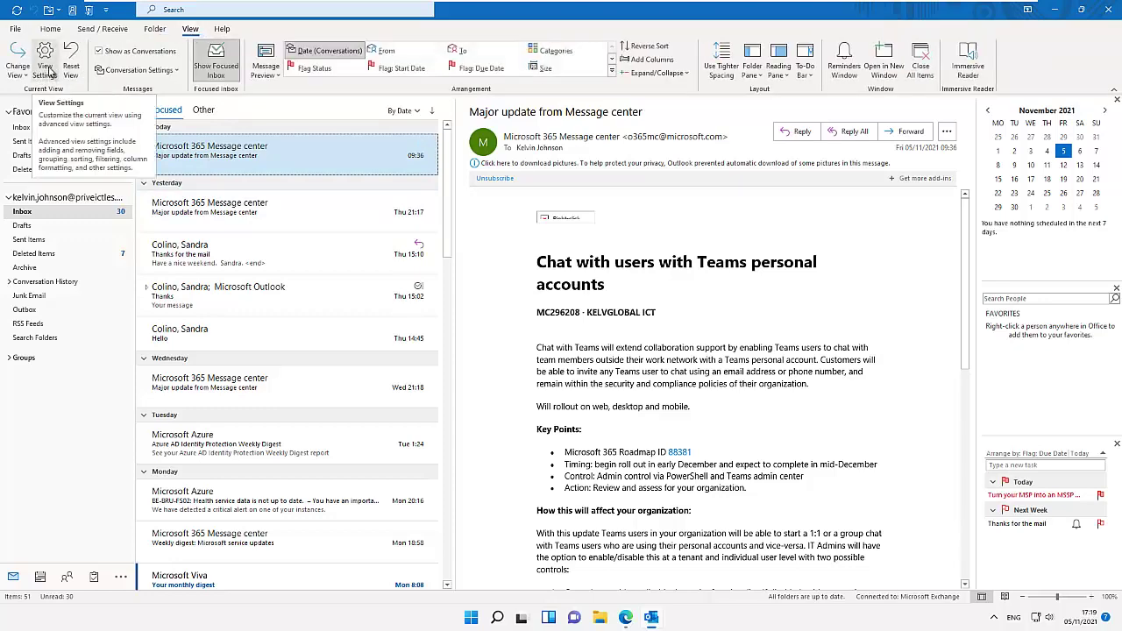
left_click(48, 75)
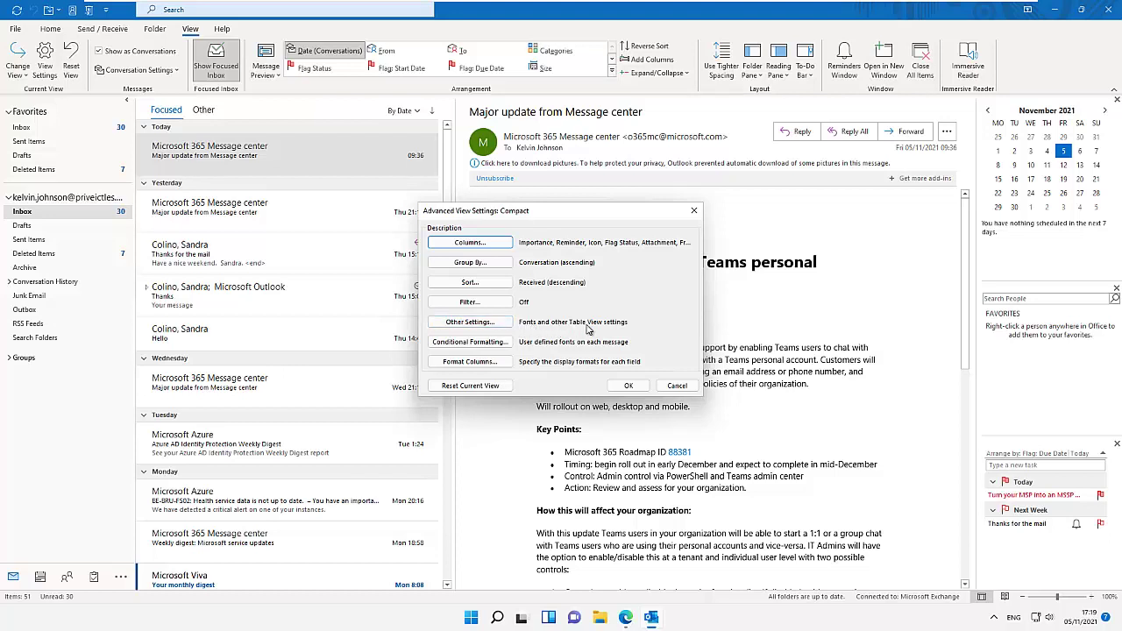
In Other Settings, make the column heading font 12 pt bold Segoe UI
left_click(494, 322)
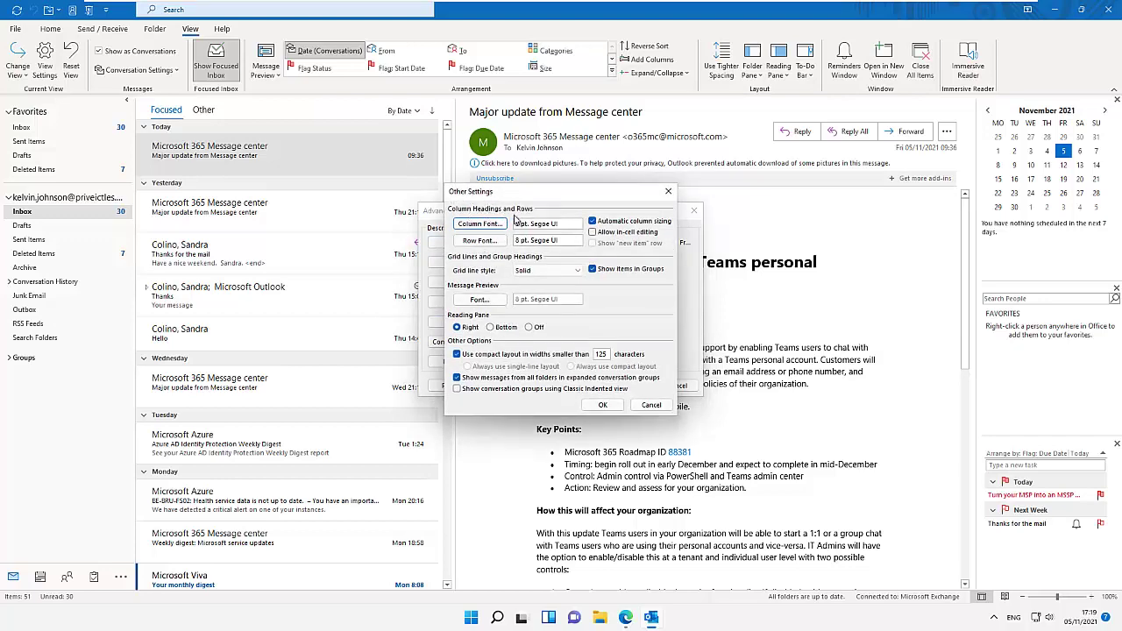
left_click(485, 226)
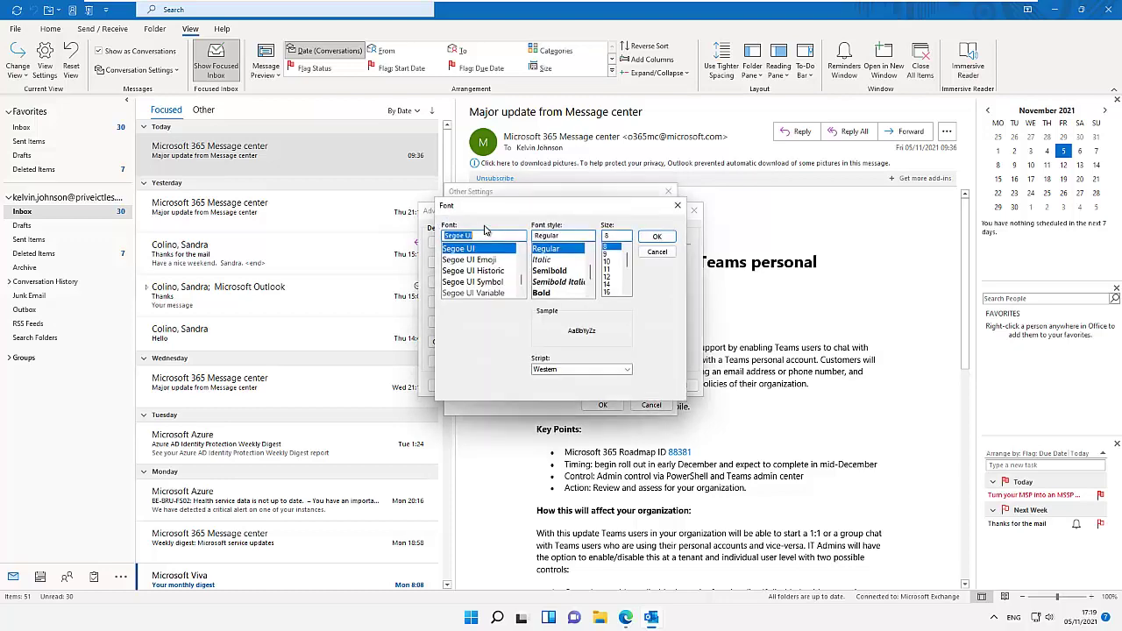
left_click(609, 278)
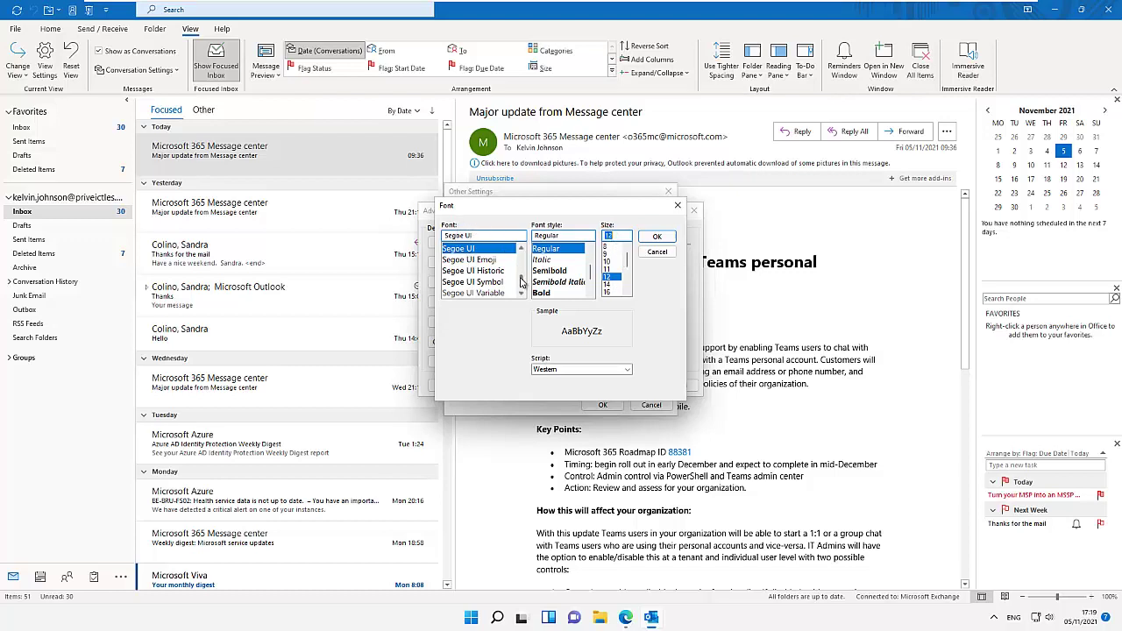
scroll(523, 277, "up", 15)
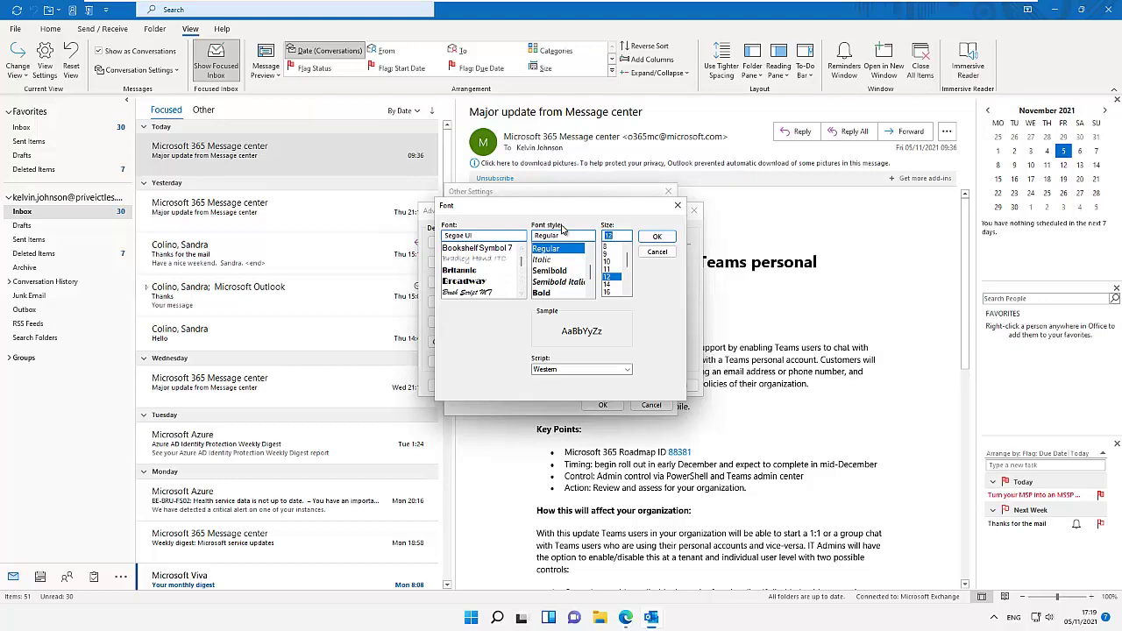
left_click(552, 293)
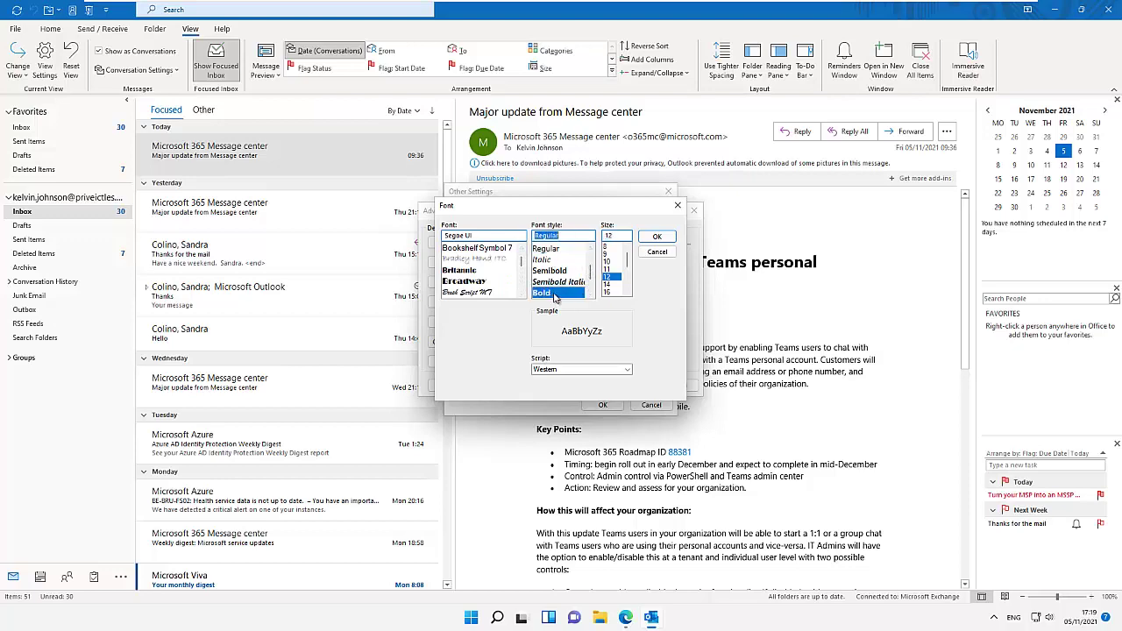
left_click(656, 239)
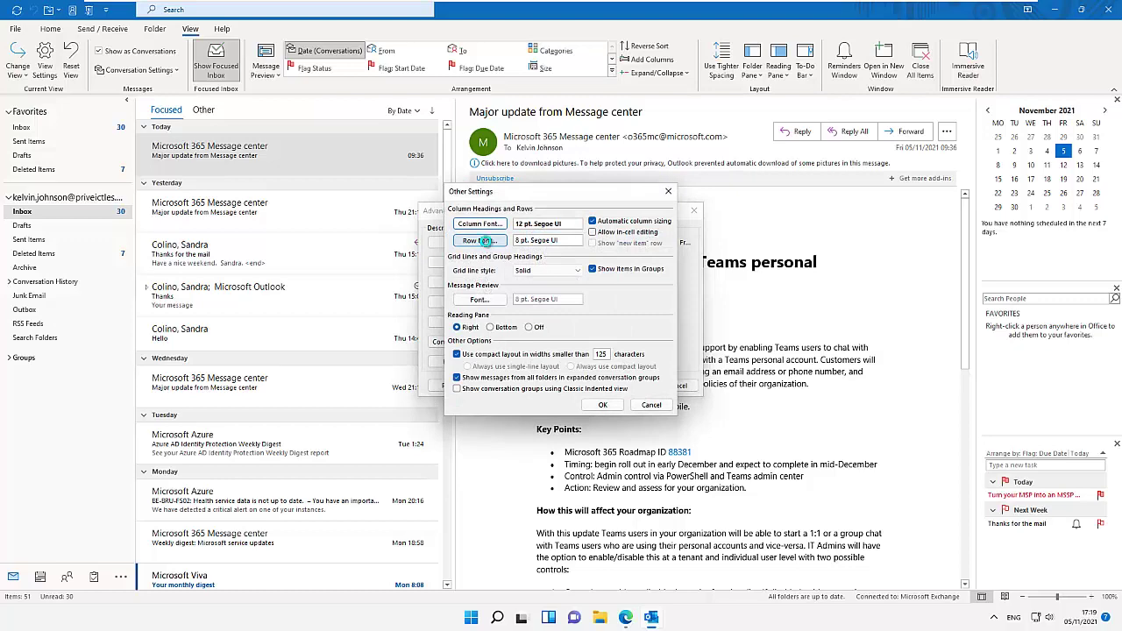
Set the message row font to 12 pt Segoe UI
left_click(484, 243)
left_click(609, 278)
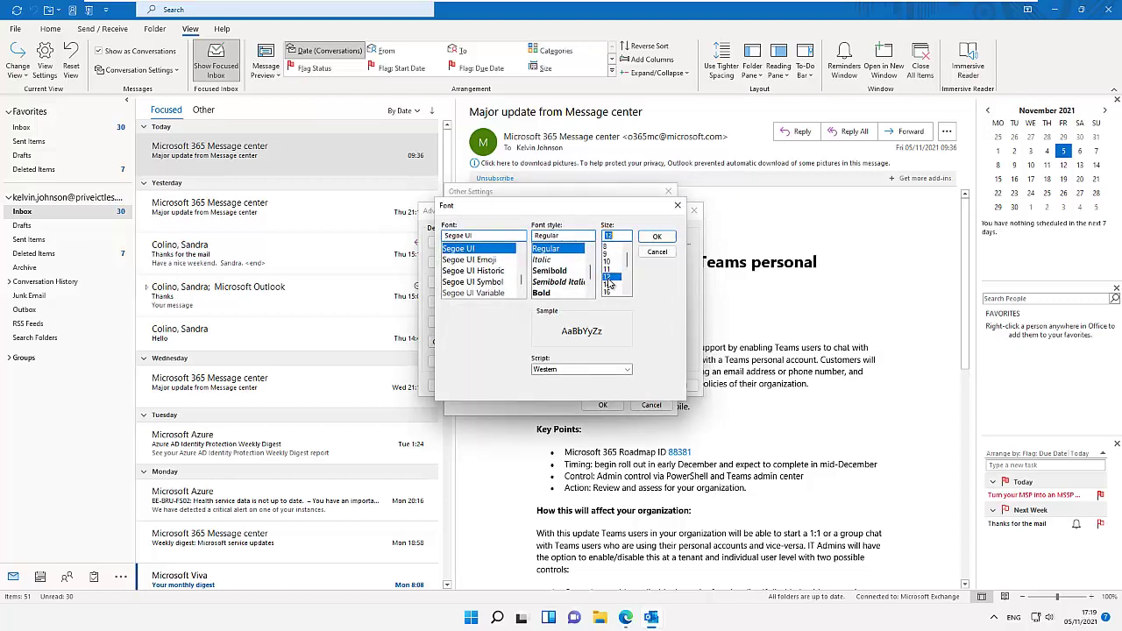
left_click(649, 238)
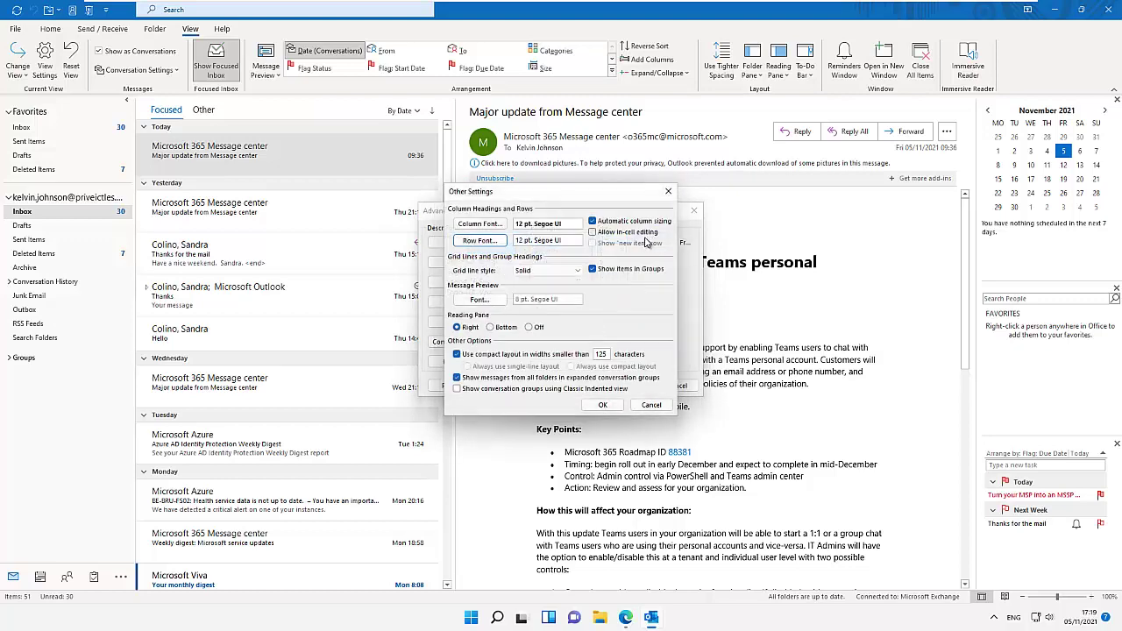
Set the message preview font to italic 14 pt
left_click(480, 300)
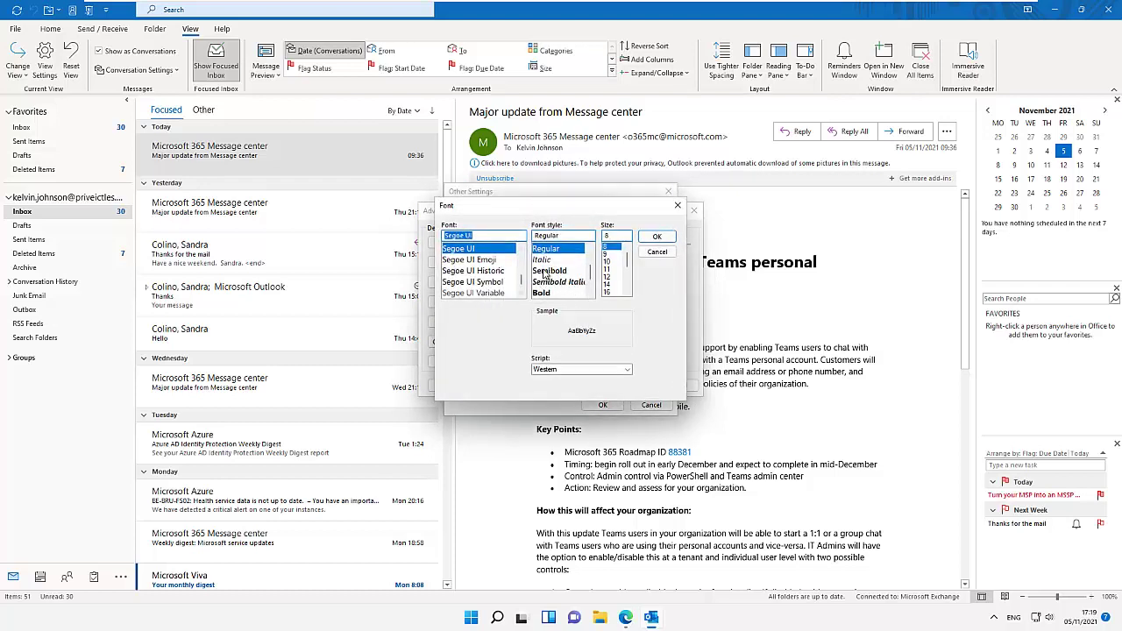
left_click(543, 259)
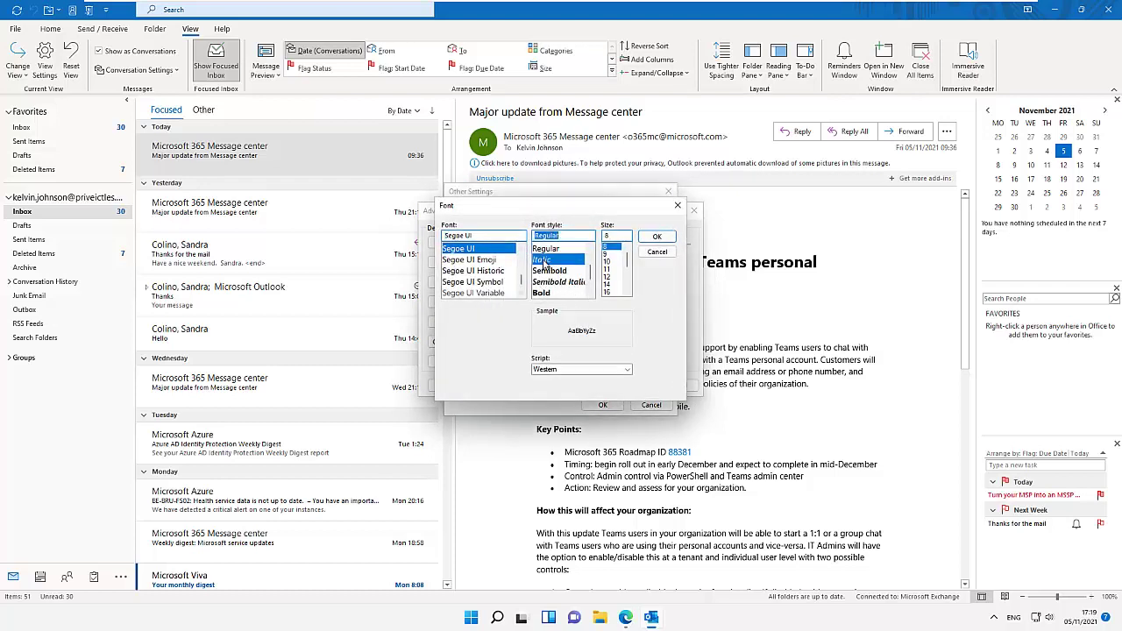
left_click(610, 277)
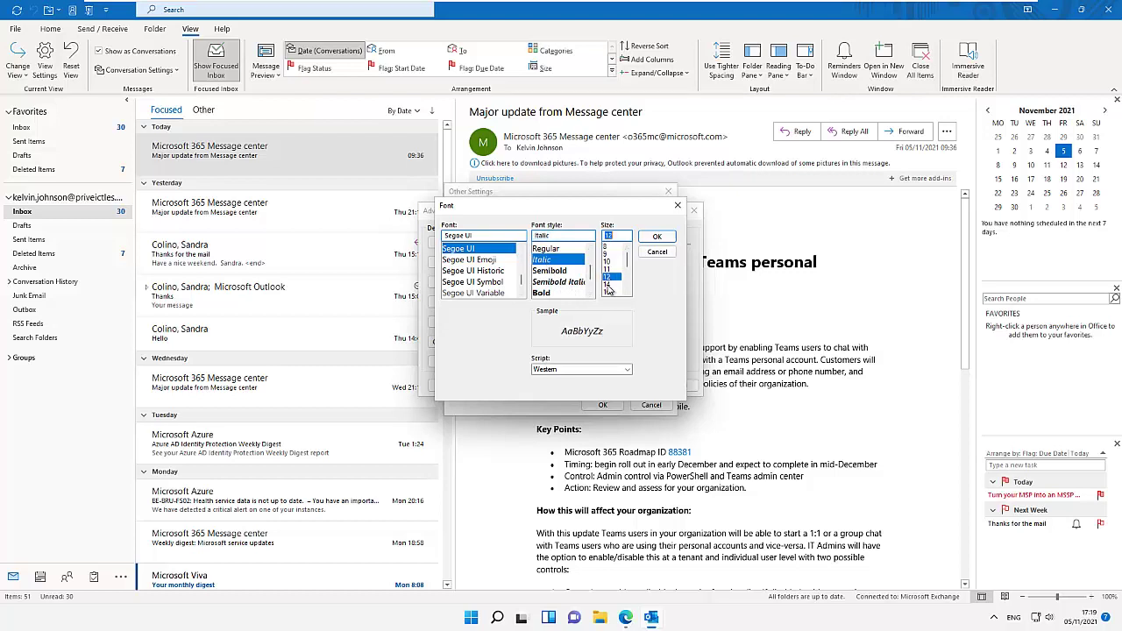
left_click(608, 286)
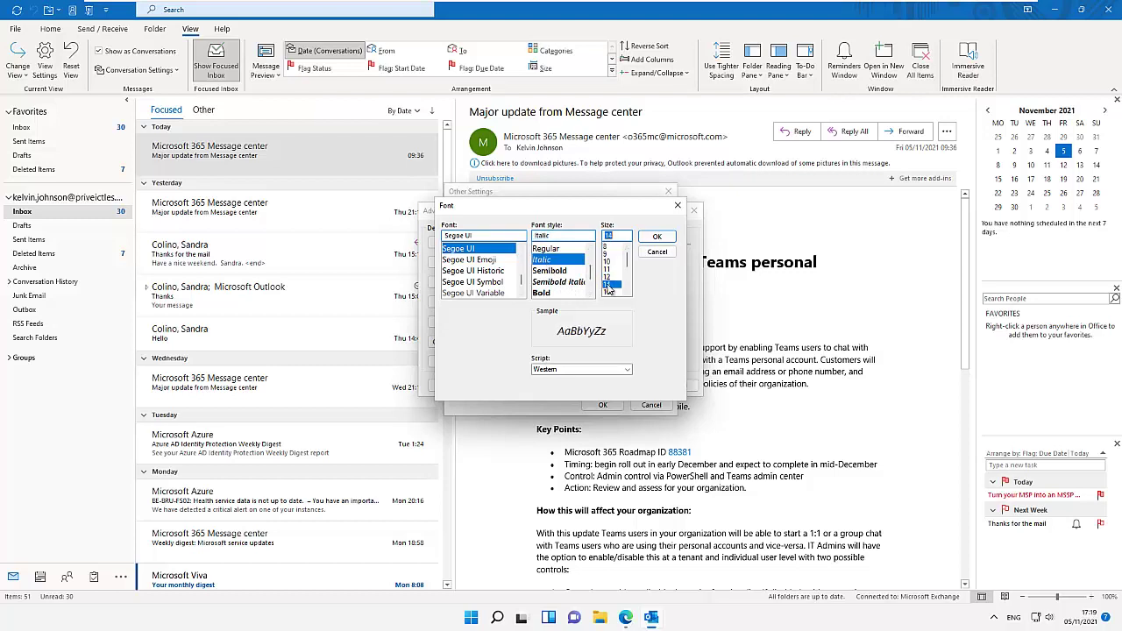
left_click(657, 237)
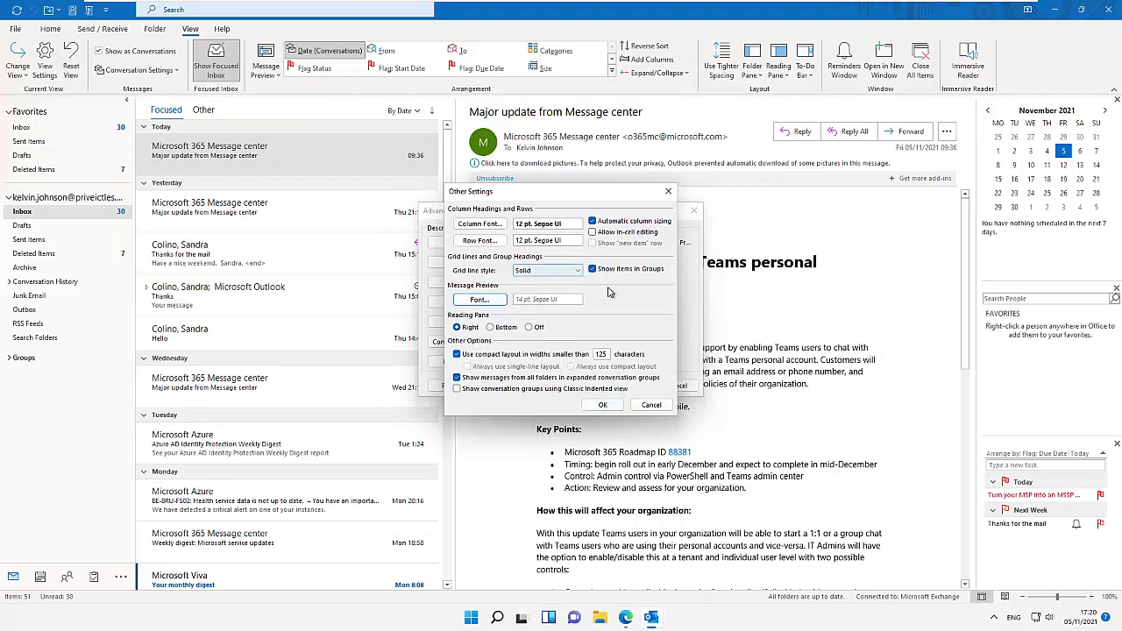
Confirm Other Settings and Advanced View Settings: Compact to apply the new fonts
left_click(593, 406)
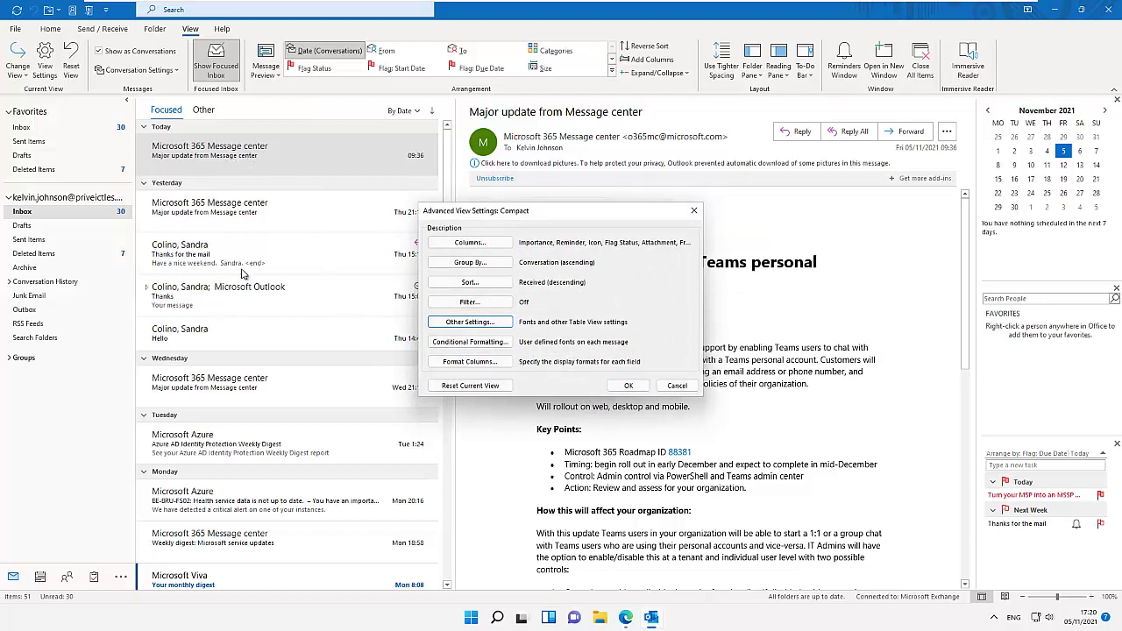
left_click(628, 386)
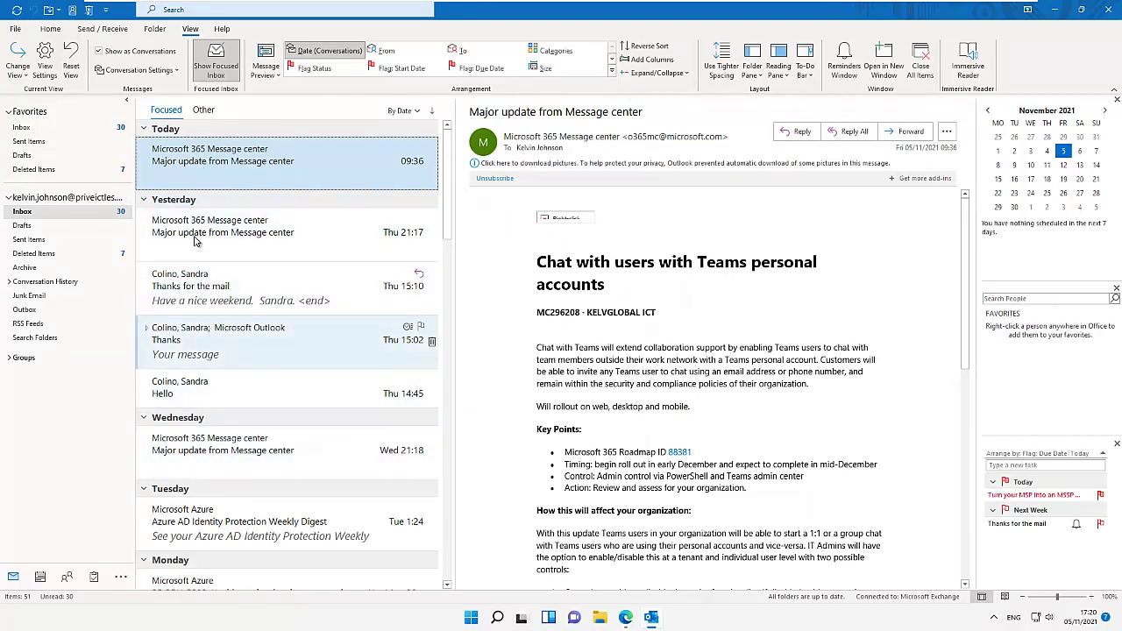
Reopen Other Settings and set the column heading font to 20 pt
left_click(45, 61)
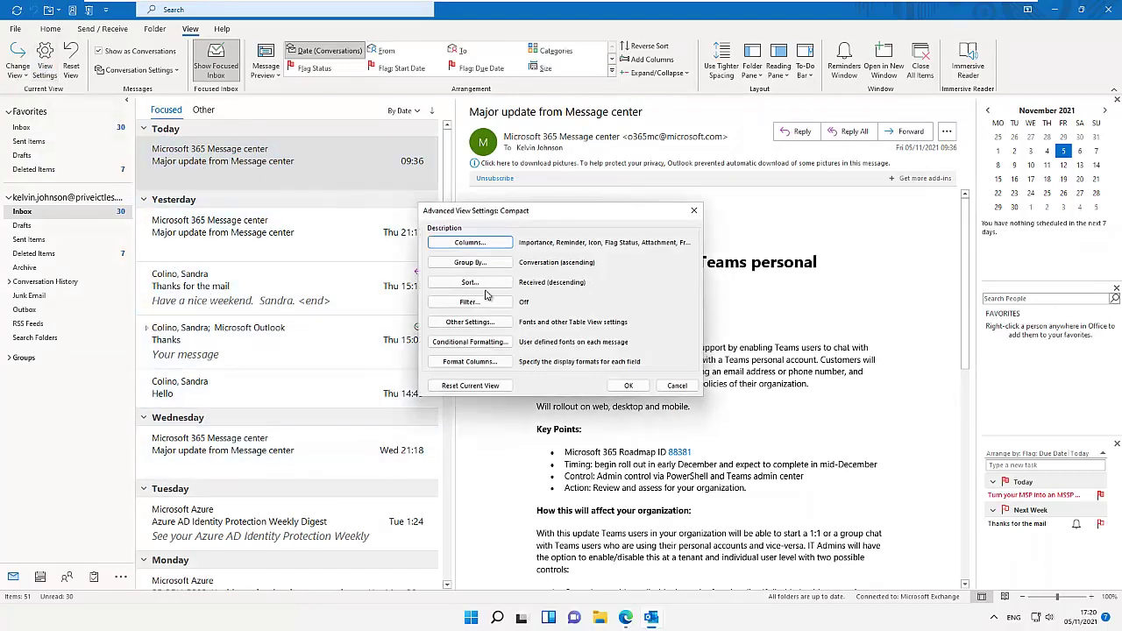
left_click(470, 322)
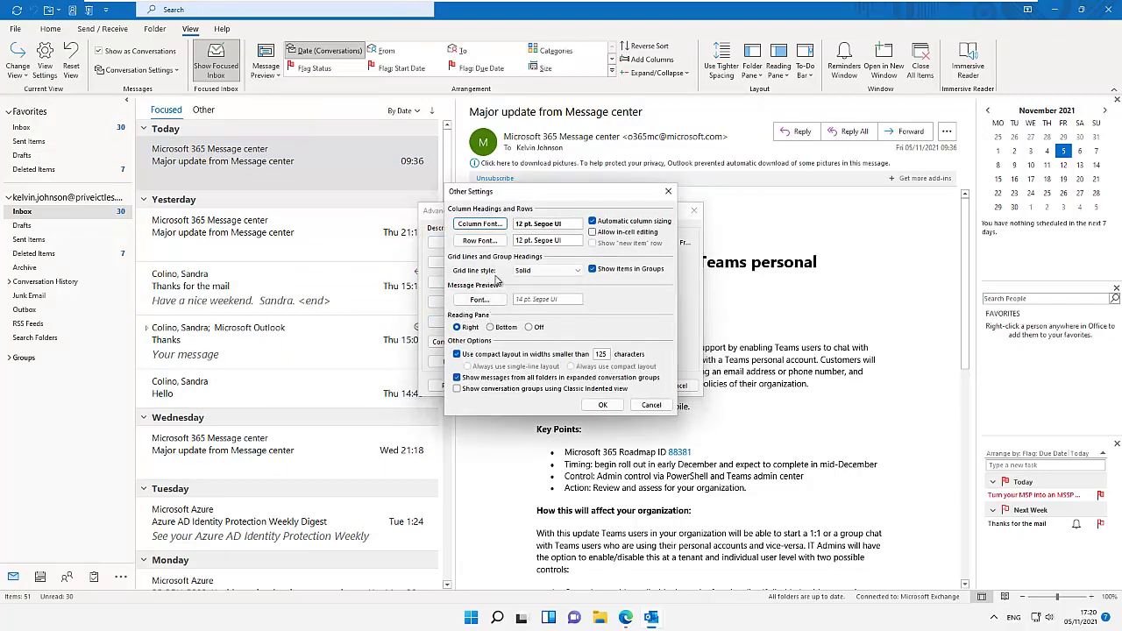
left_click(480, 224)
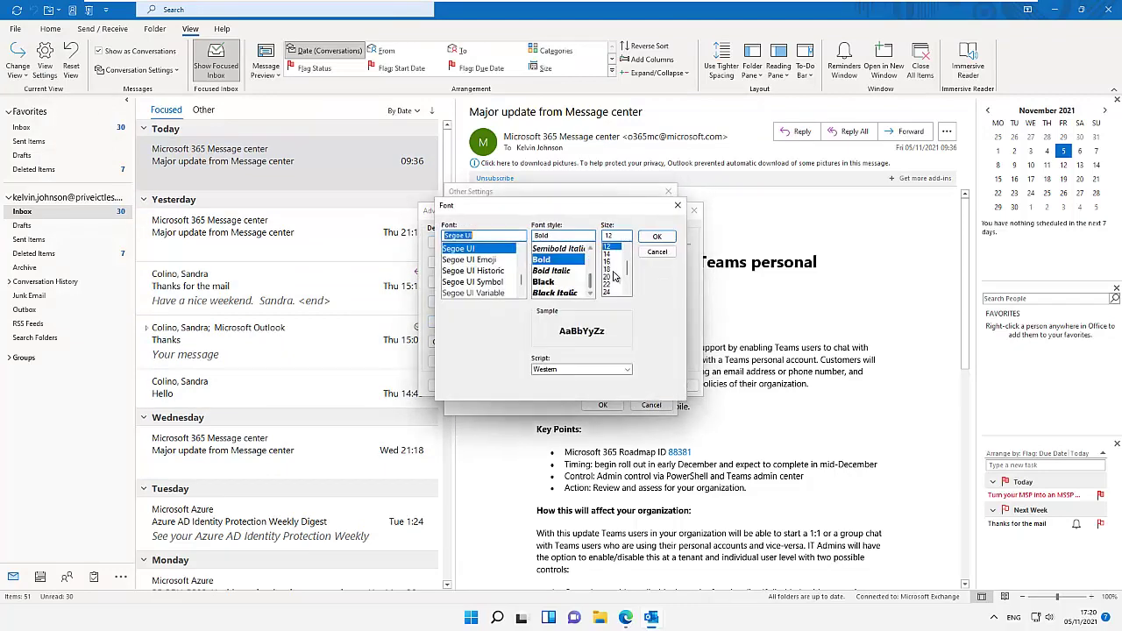
left_click(607, 277)
left_click(657, 237)
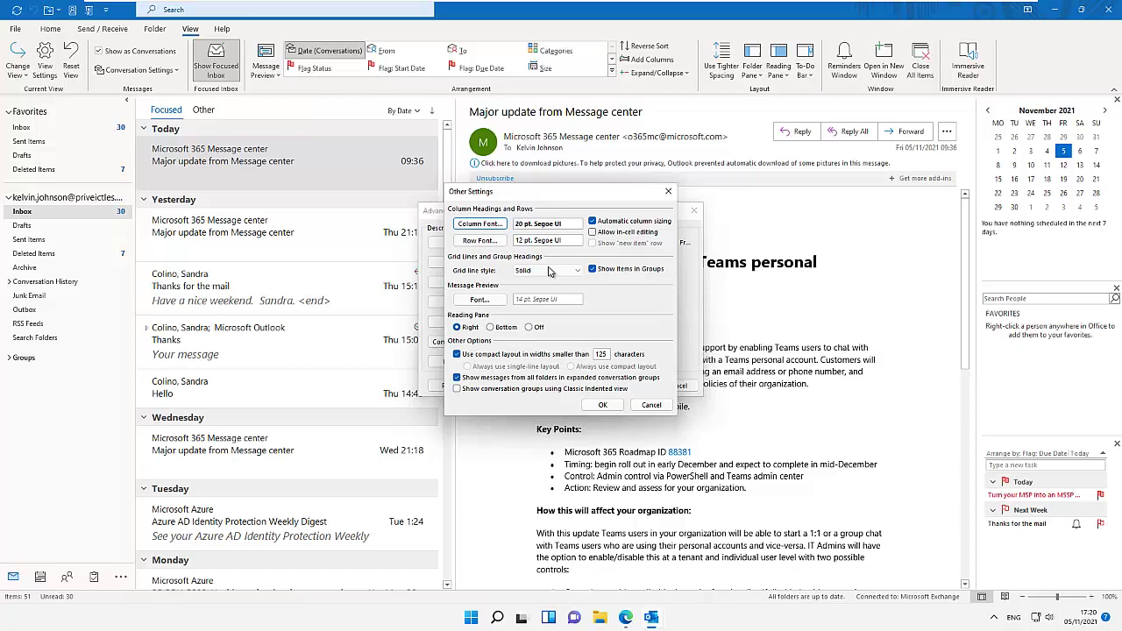
Set the message row font to 20 pt
left_click(479, 241)
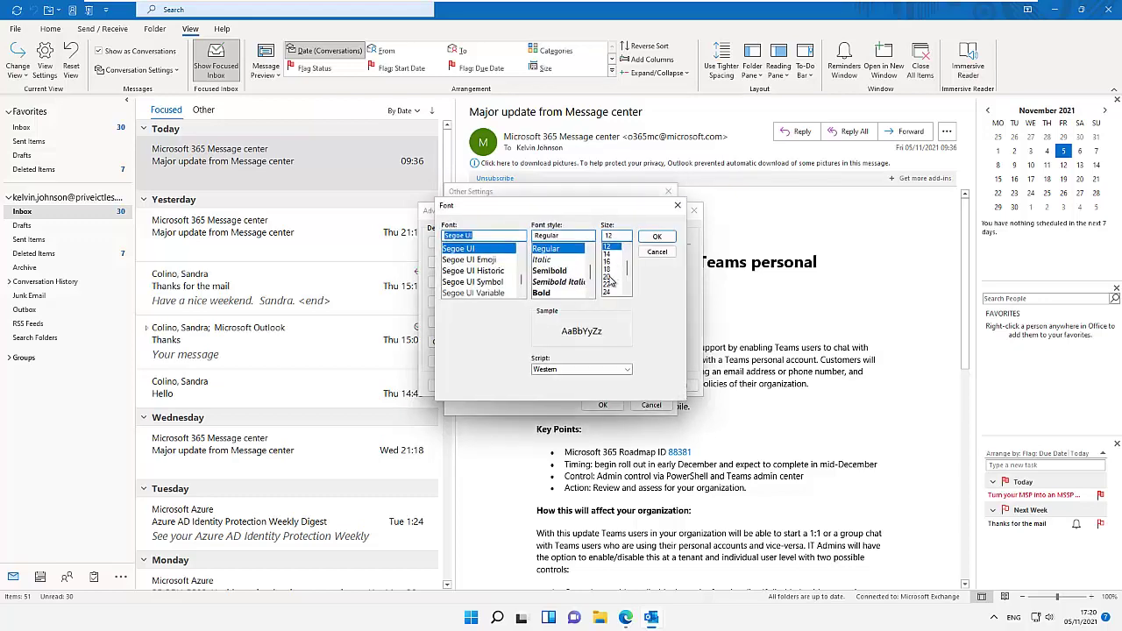
left_click(609, 277)
left_click(657, 237)
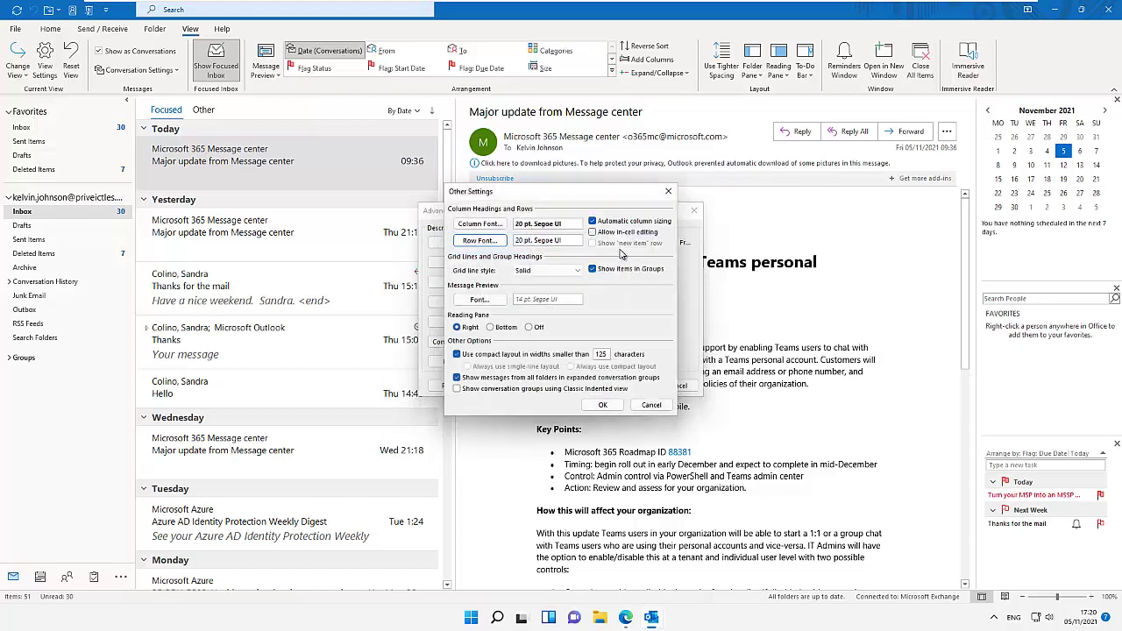
Set the italic preview font to 20 pt and apply the settings to the message list
left_click(491, 300)
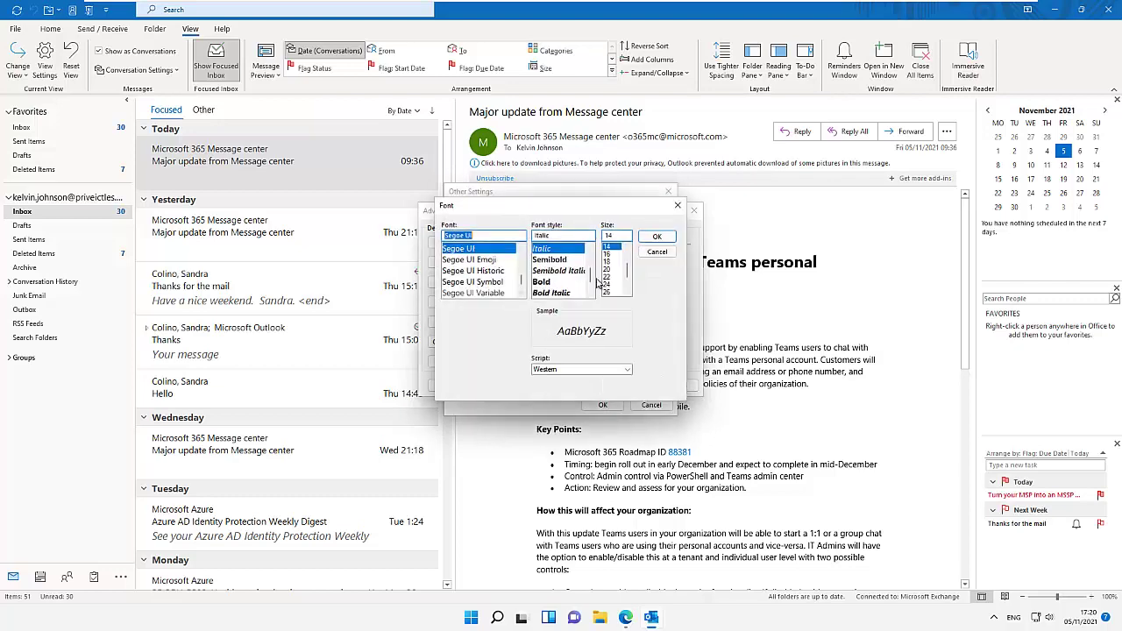
left_click(607, 268)
left_click(657, 237)
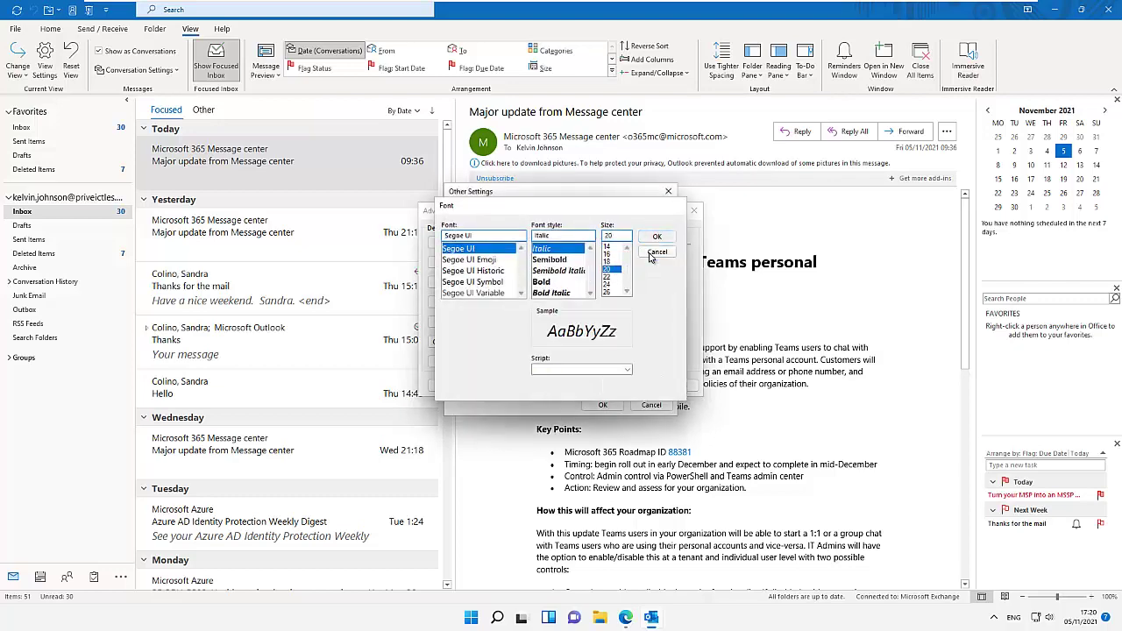
left_click(602, 405)
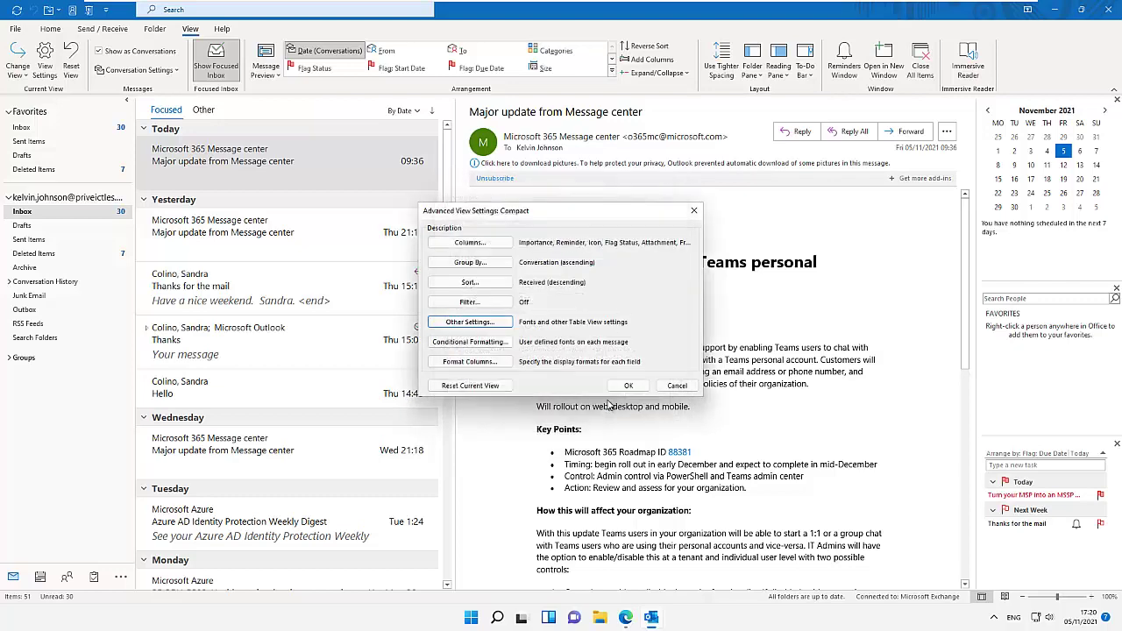
left_click(629, 387)
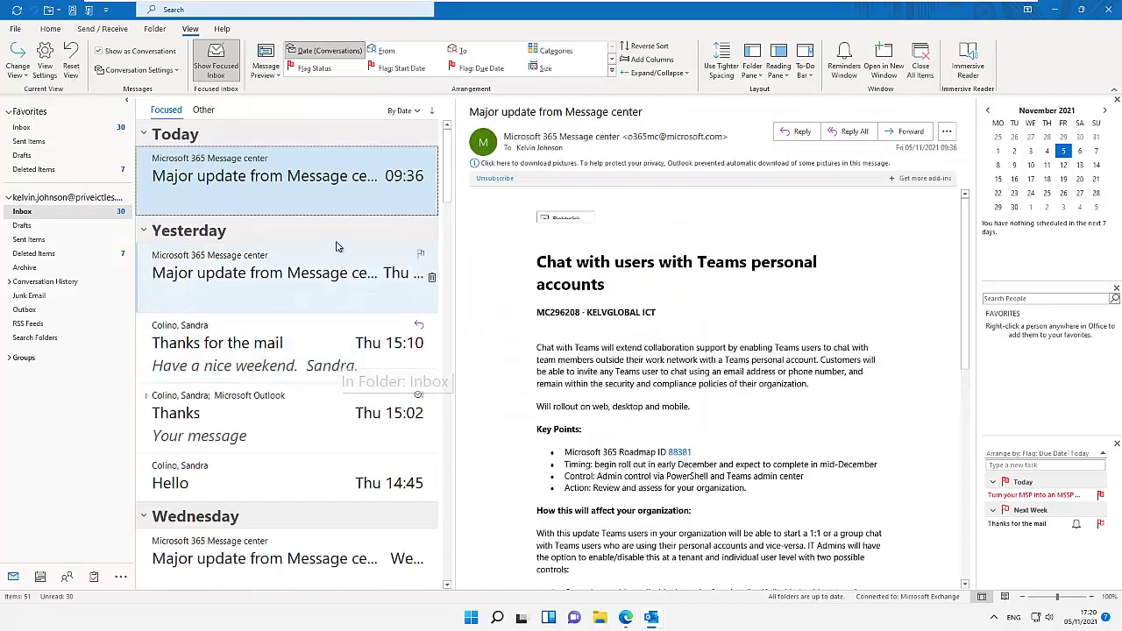